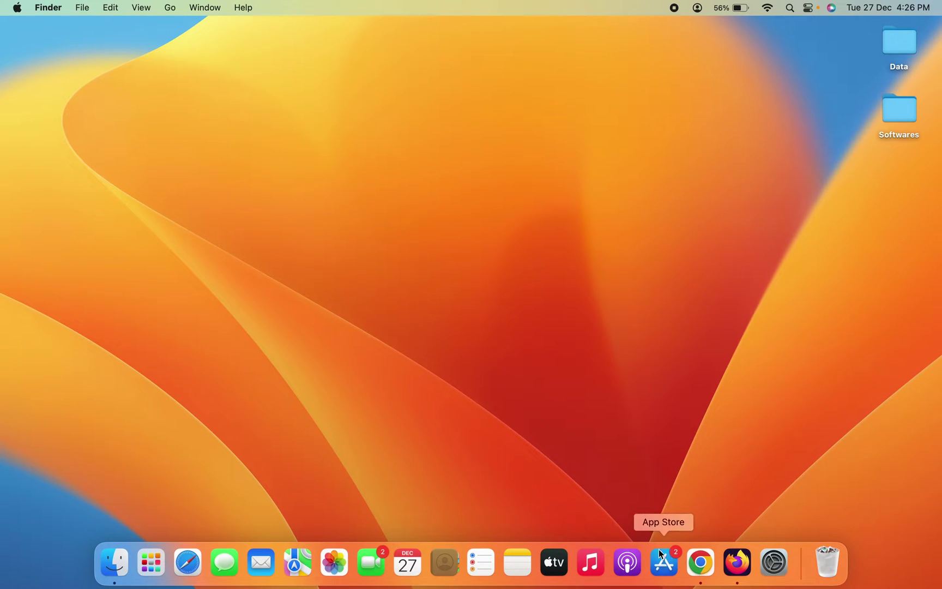
Step: Search Google for 'icici bank login' from the Chrome browser
{"action": "left_click", "coordinate": [702, 564]}
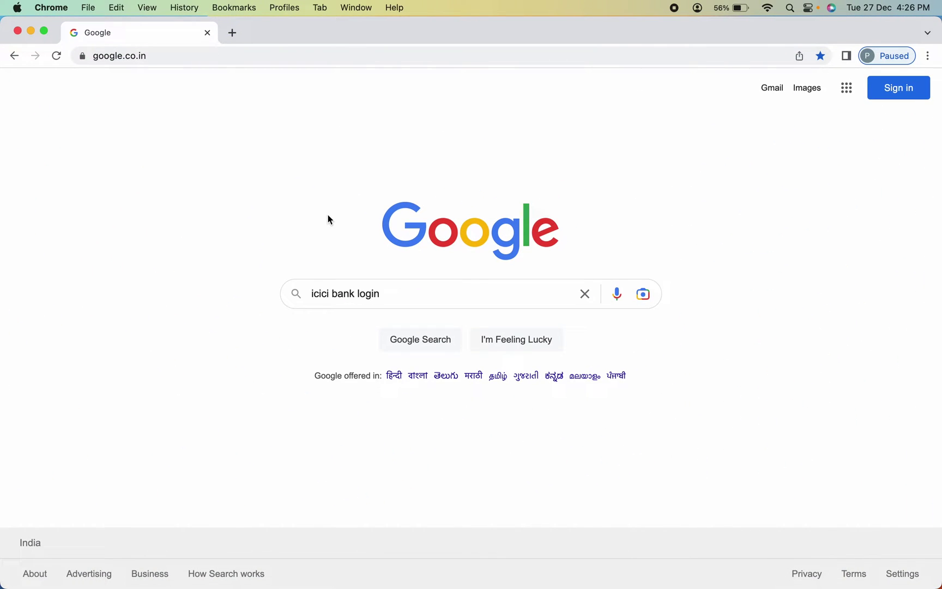
{"action": "key", "text": "Return"}
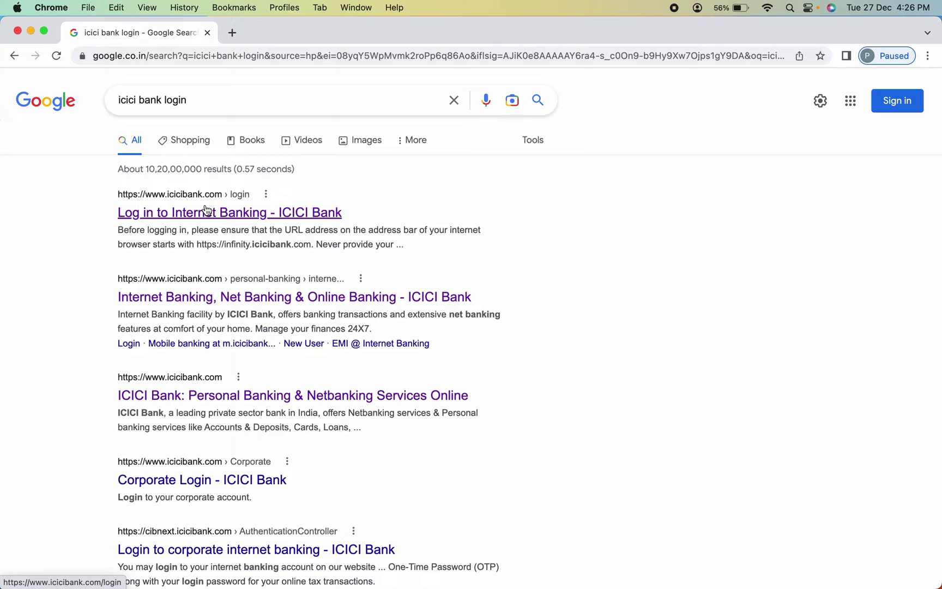
Step: Reach the ICICI Internet Banking login form from the top result and request a new password via Get Password
{"action": "left_click", "coordinate": [188, 214]}
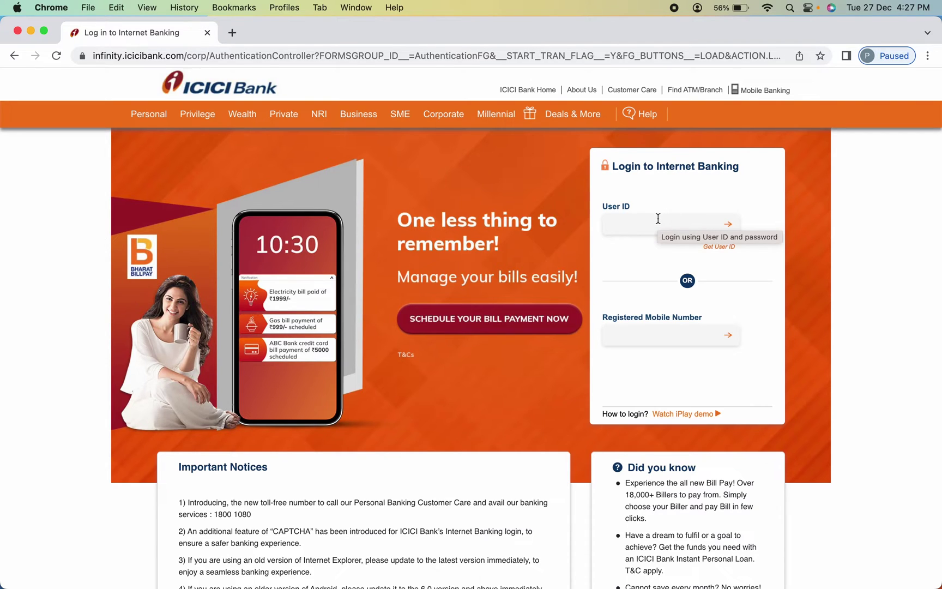
{"action": "left_click", "coordinate": [641, 224]}
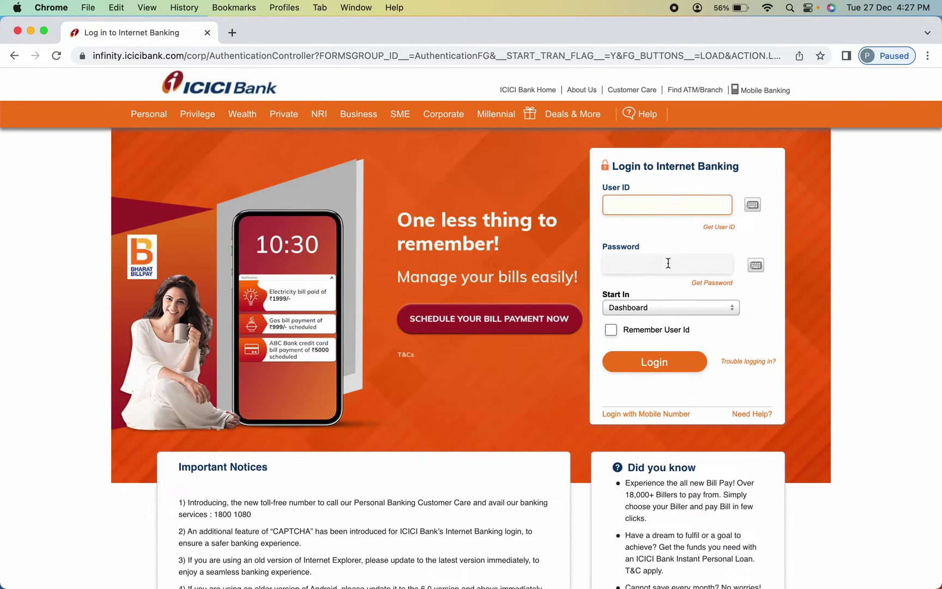
{"action": "left_click", "coordinate": [710, 290]}
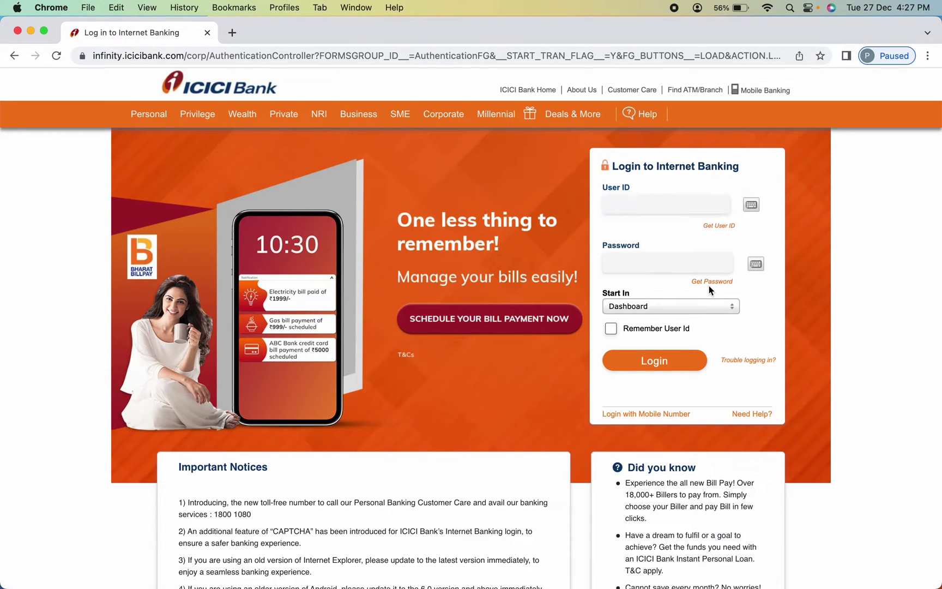
Step: Review the Generate Password page, highlighting its heading and the '3 simple steps' wording
{"action": "left_click", "coordinate": [711, 281]}
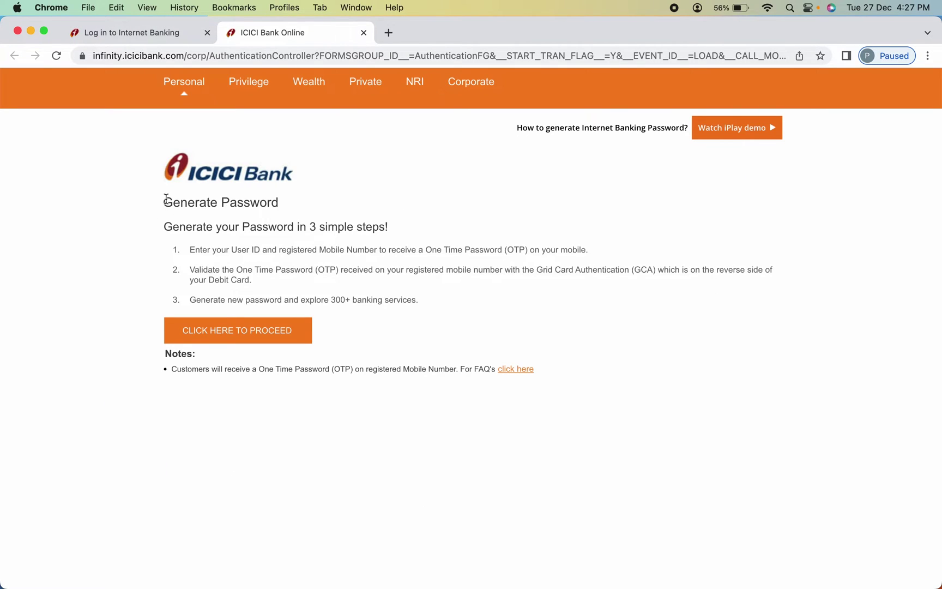
{"action": "left_click_drag", "start_coordinate": [163, 201], "coordinate": [287, 203]}
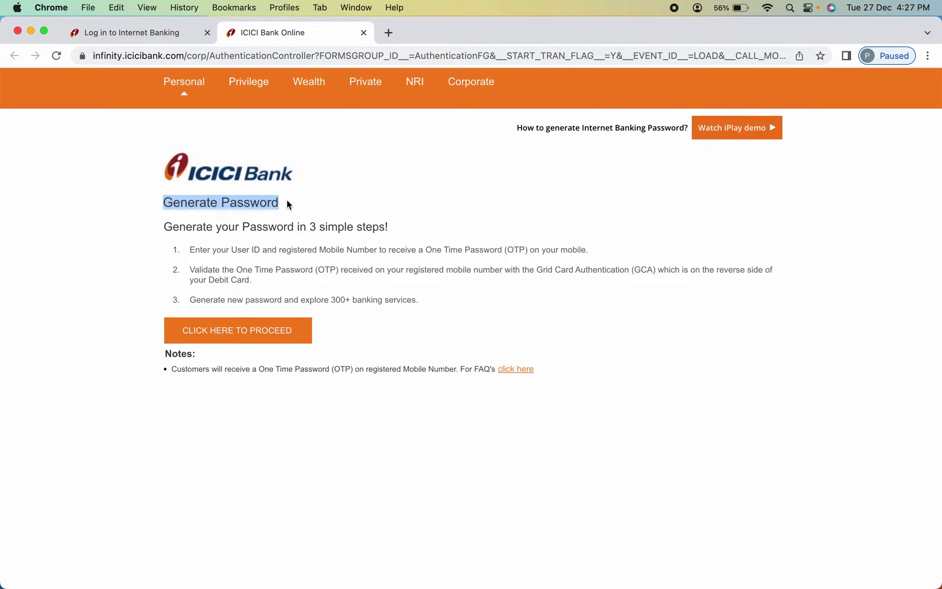
{"action": "left_click_drag", "start_coordinate": [310, 227], "coordinate": [390, 227]}
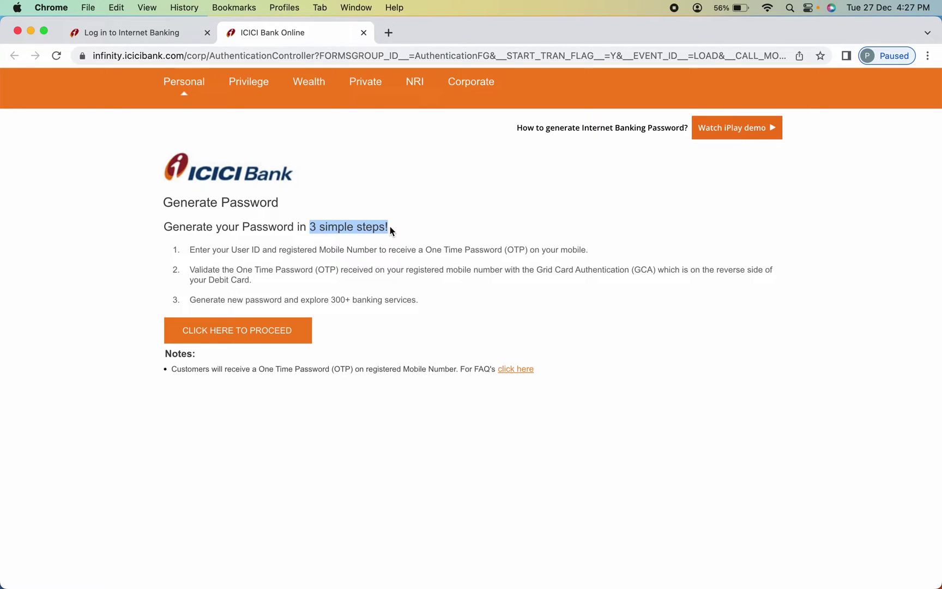
Step: Proceed to the form and submit the User ID and registered mobile number to receive an OTP
{"action": "left_click", "coordinate": [240, 337]}
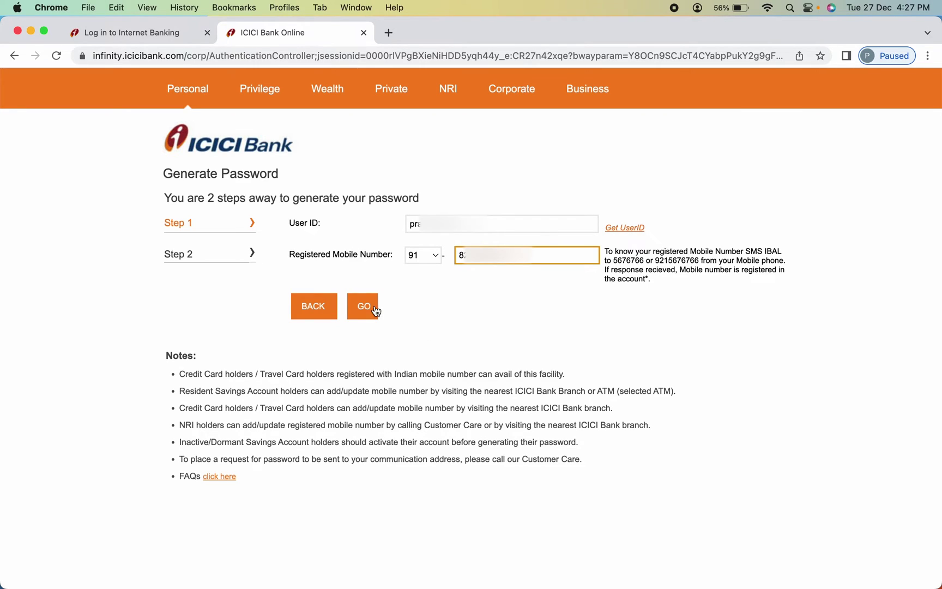
{"action": "left_click", "coordinate": [364, 306]}
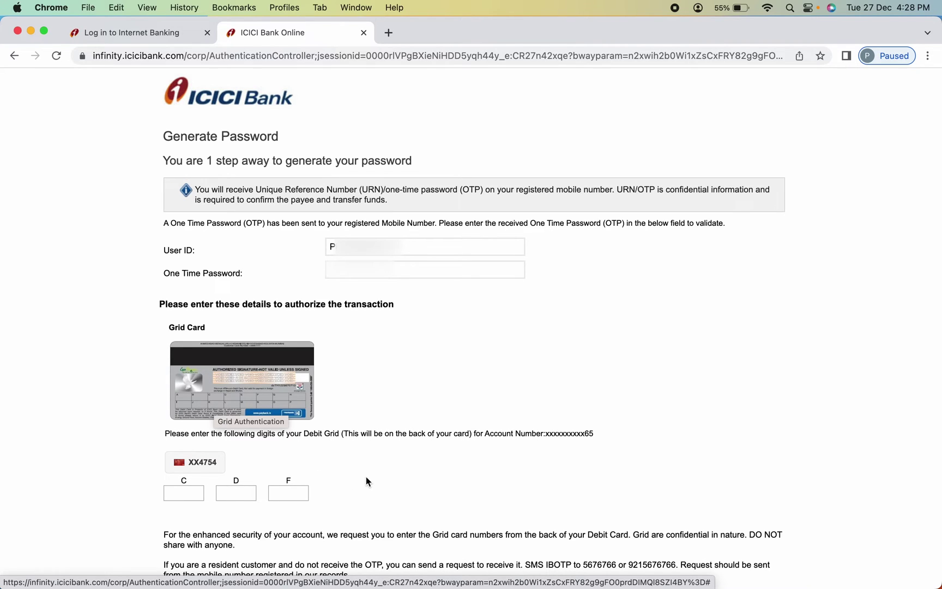
{"action": "scroll", "coordinate": [386, 310], "scroll_direction": "down", "scroll_amount": 3}
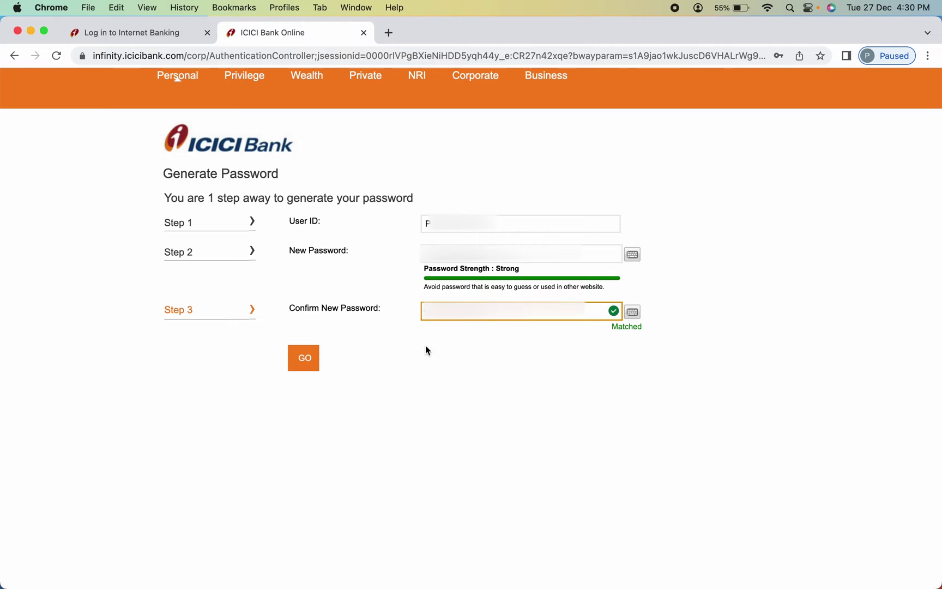
Step: Submit the new password, note the Congratulations message, and continue via LOGIN NOW
{"action": "left_click", "coordinate": [309, 374]}
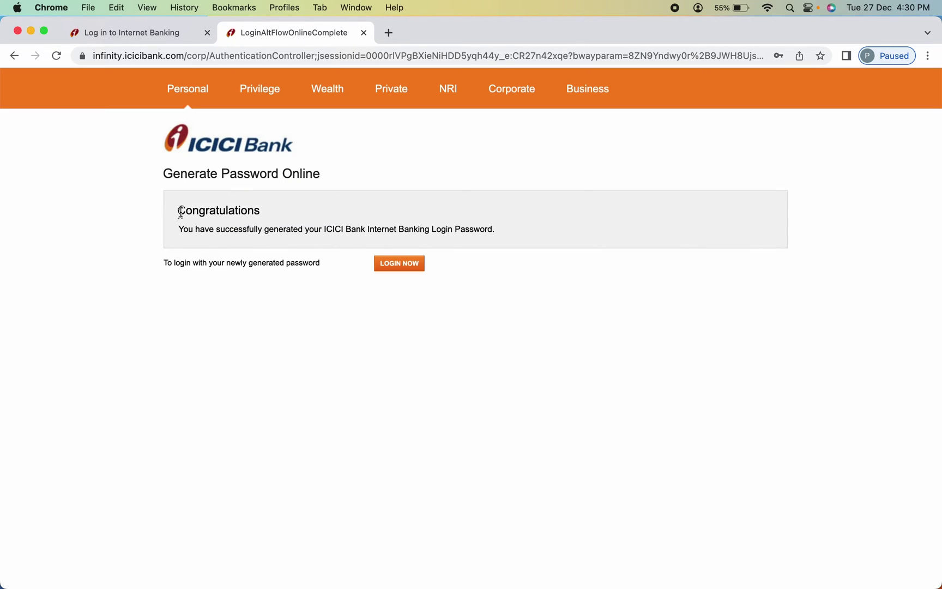
{"action": "left_click_drag", "start_coordinate": [179, 211], "coordinate": [265, 213]}
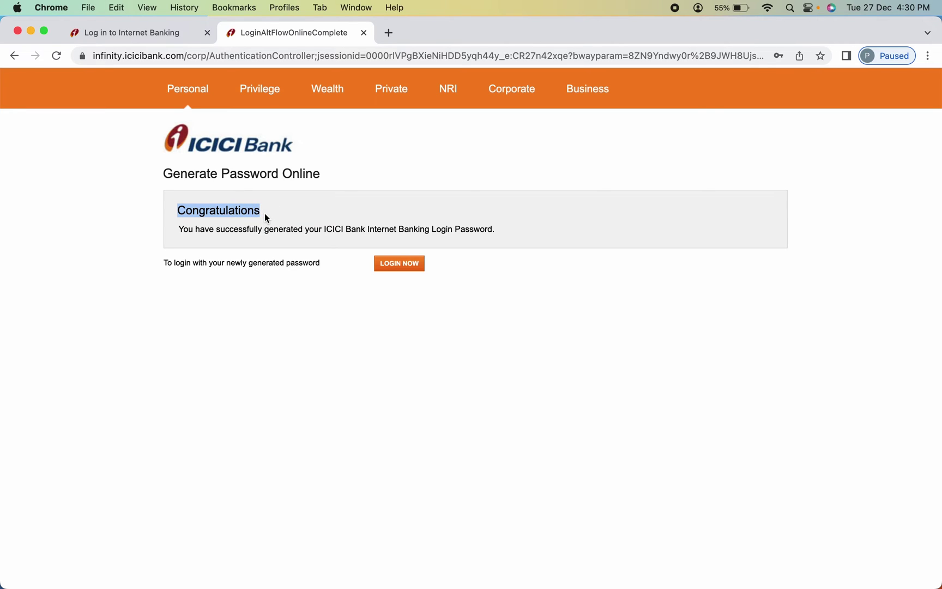
{"action": "left_click", "coordinate": [392, 264]}
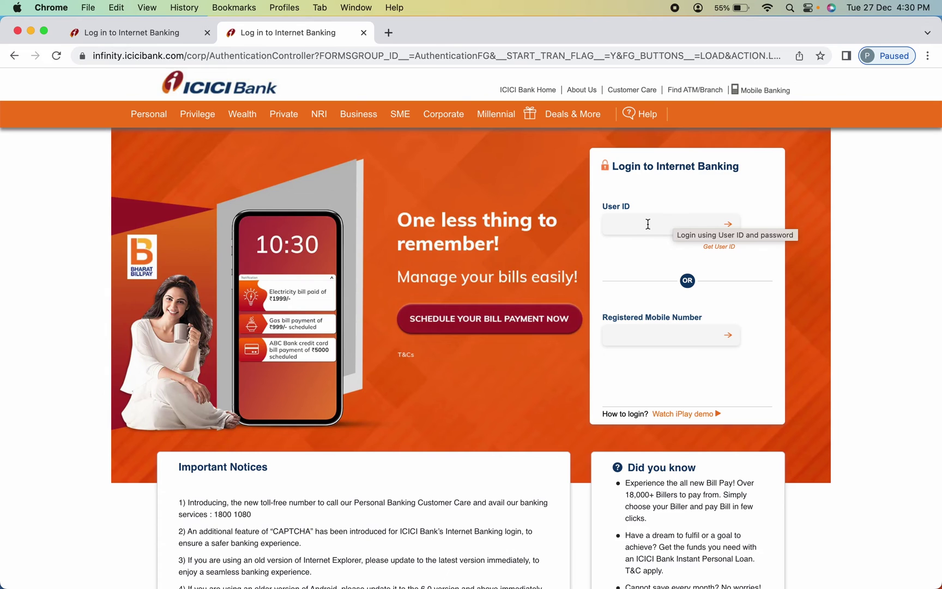
Step: Log in to ICICI Internet Banking with the User ID and the newly generated password
{"action": "left_click", "coordinate": [648, 223]}
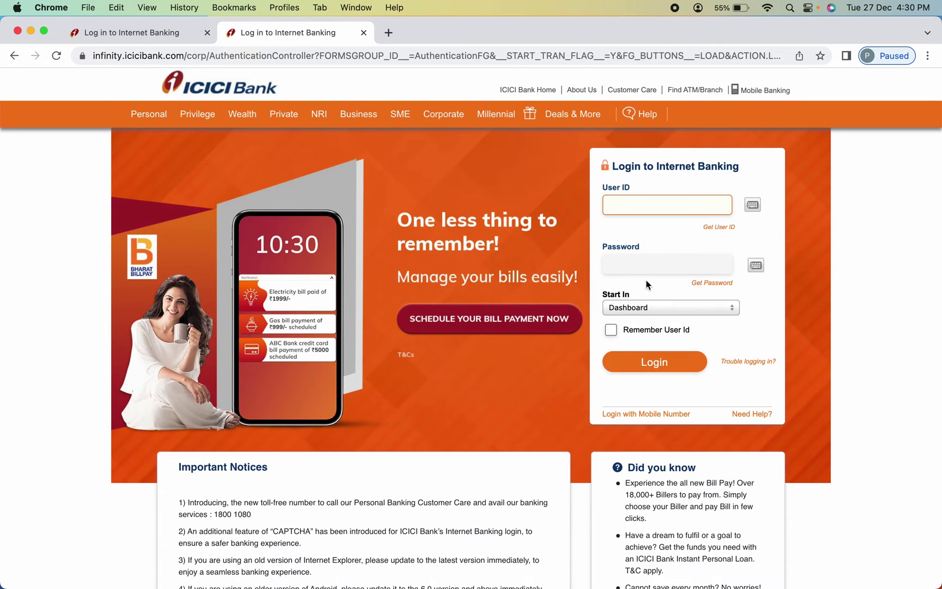
{"action": "left_click", "coordinate": [659, 255]}
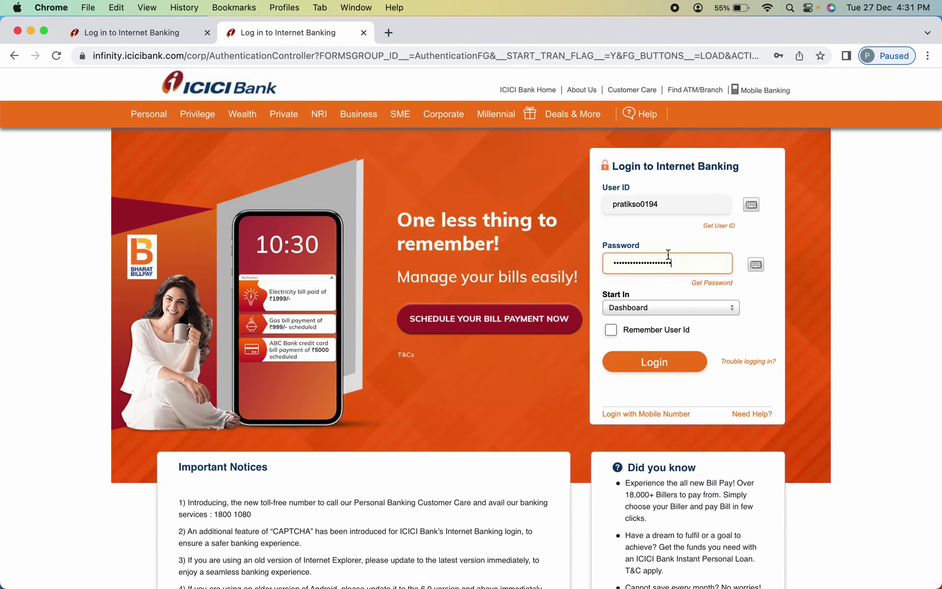
{"action": "left_click", "coordinate": [664, 371]}
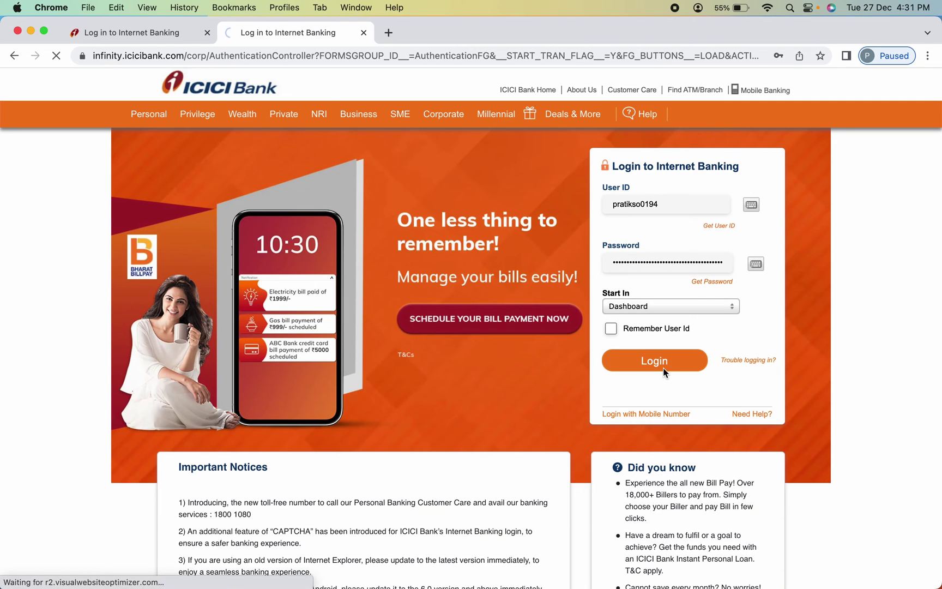